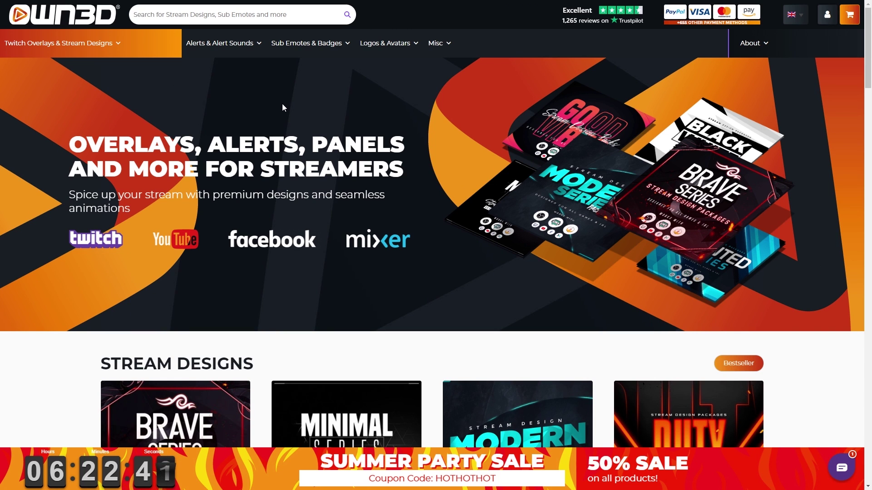
Step: Browse the OWN3D Stream Designs grid, open a series package, and scroll to its Interactive Showcase
scroll(282, 104, "down", 4)
scroll(282, 105, "down", 3)
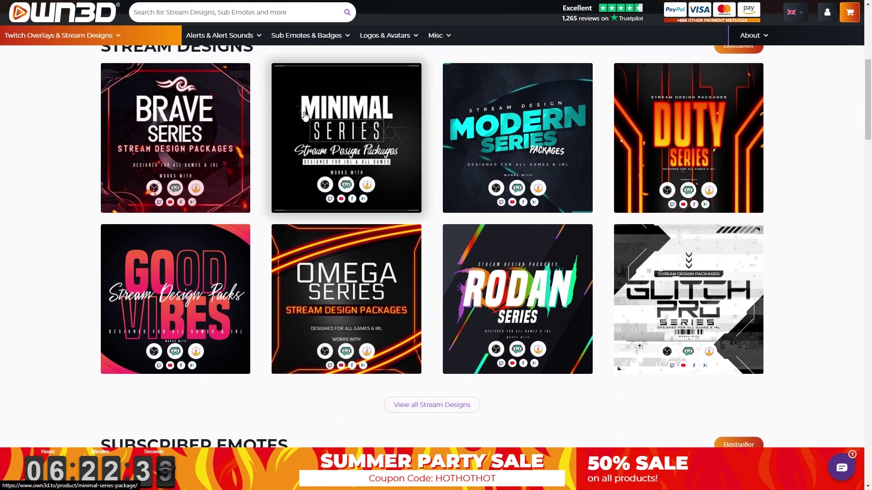
left_click(521, 288)
scroll(521, 288, "down", 1)
scroll(522, 288, "down", 2)
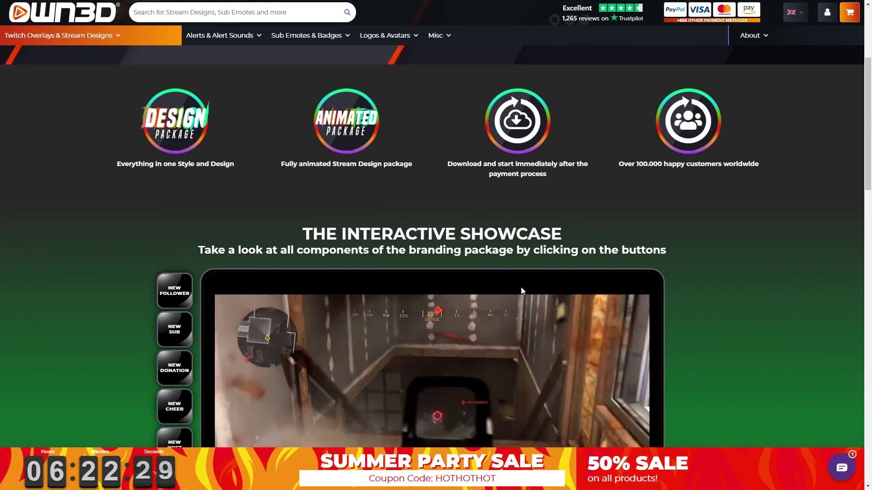
scroll(522, 287, "down", 4)
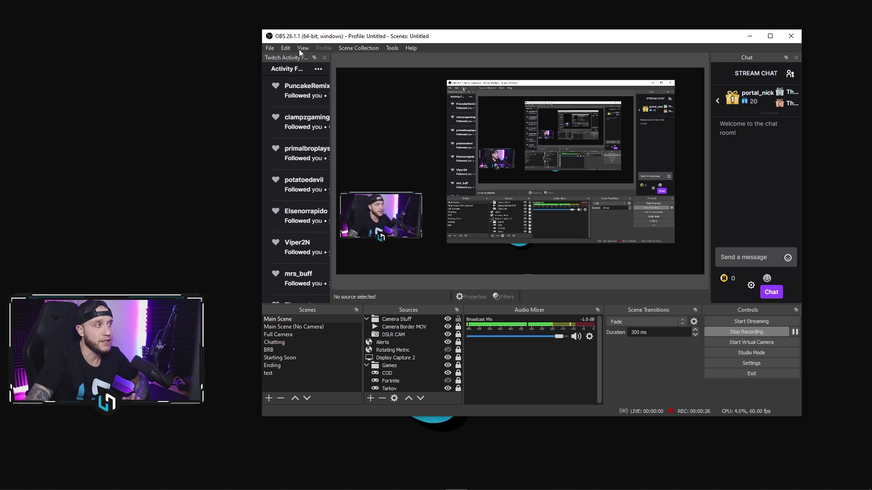
left_click(285, 48)
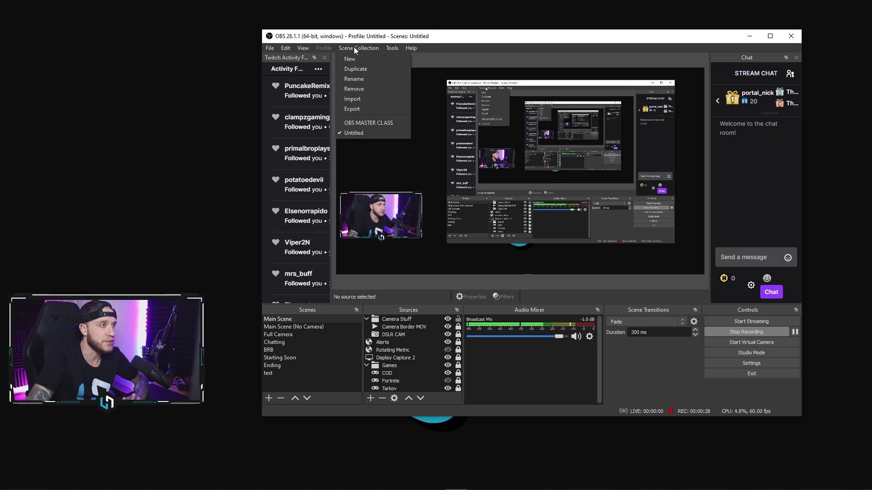
mouse_move(391, 48)
mouse_move(270, 49)
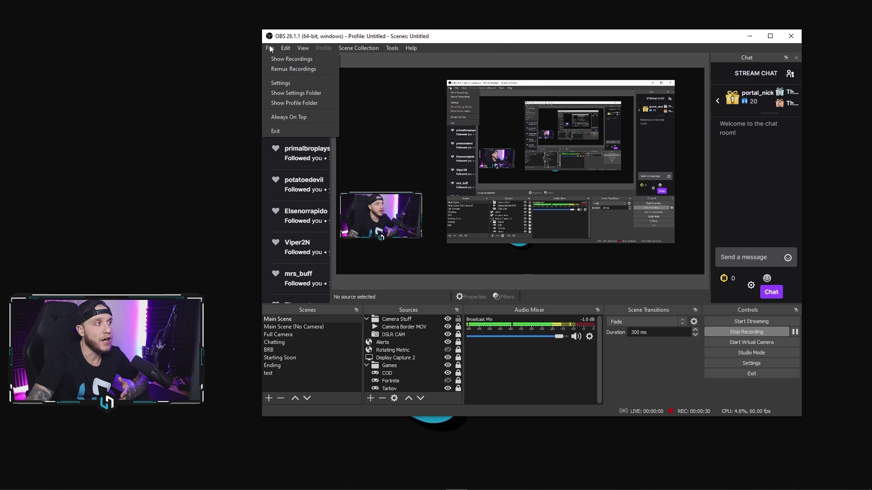
left_click(411, 48)
left_click(392, 48)
left_click(673, 367)
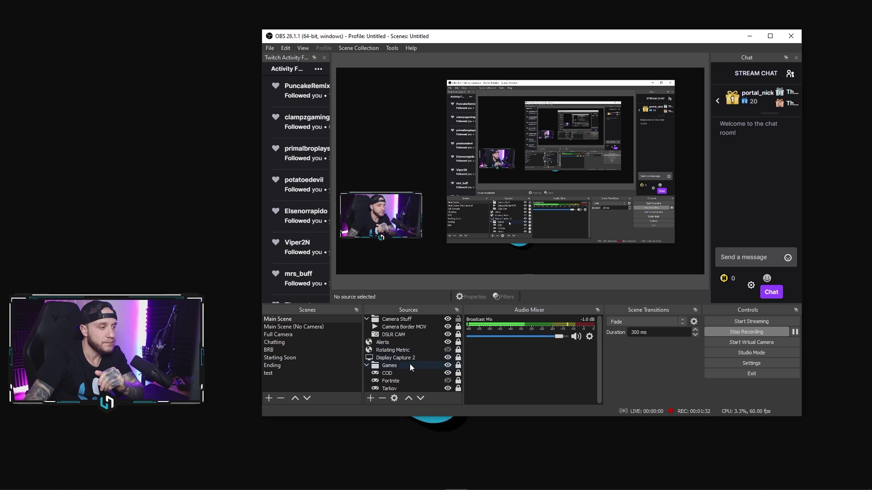
Step: Collapse the Games folder in Sources, hiding its COD, Fortnite and Tarkov entries
left_click(366, 366)
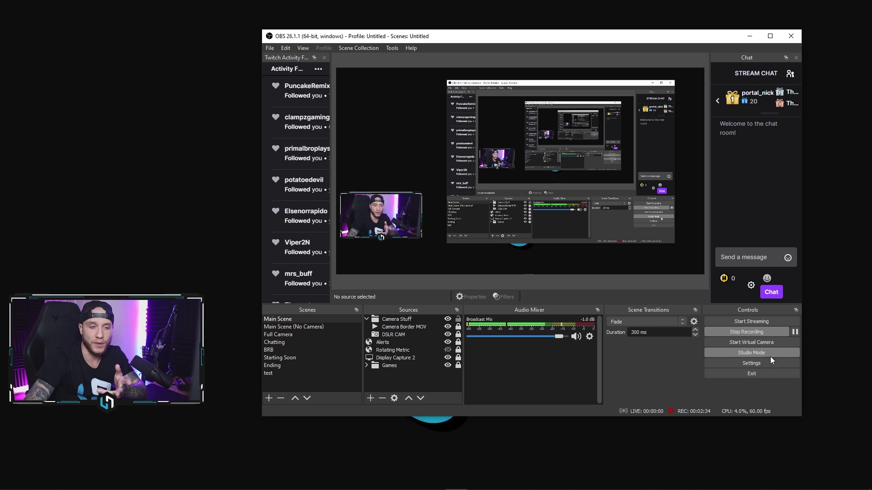
left_click(748, 352)
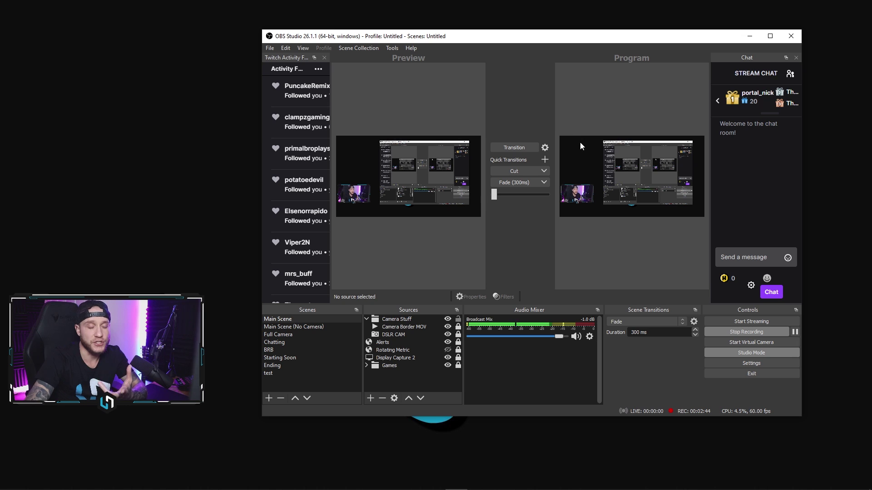
left_click(749, 353)
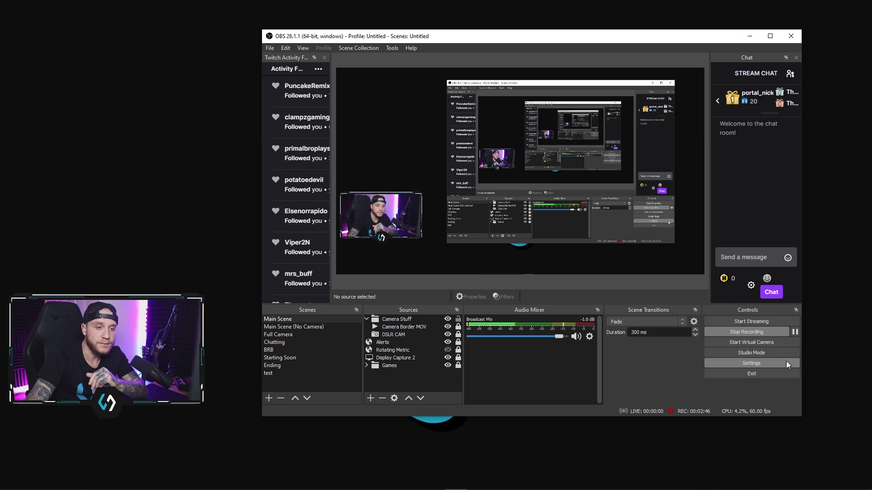
Step: Open OBS Settings and reposition the dialog window on screen
left_click(757, 364)
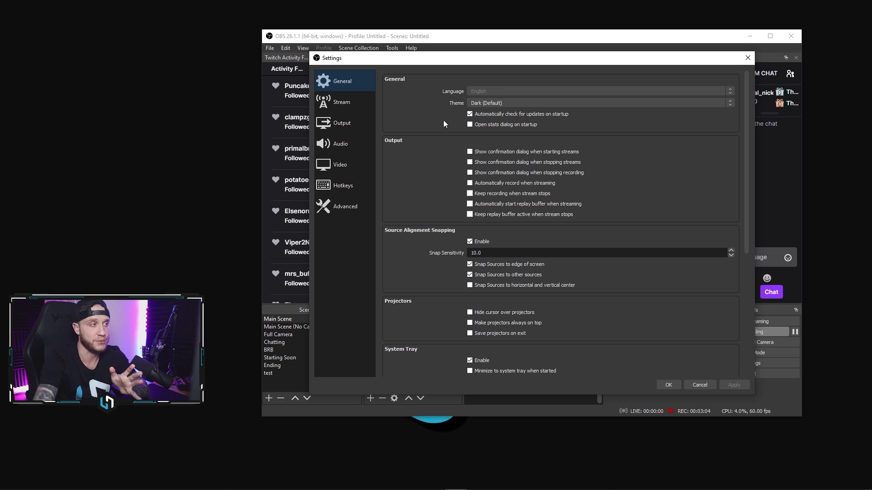
left_click_drag(392, 63, 493, 50)
left_click_drag(435, 48, 399, 46)
left_click_drag(497, 50, 478, 49)
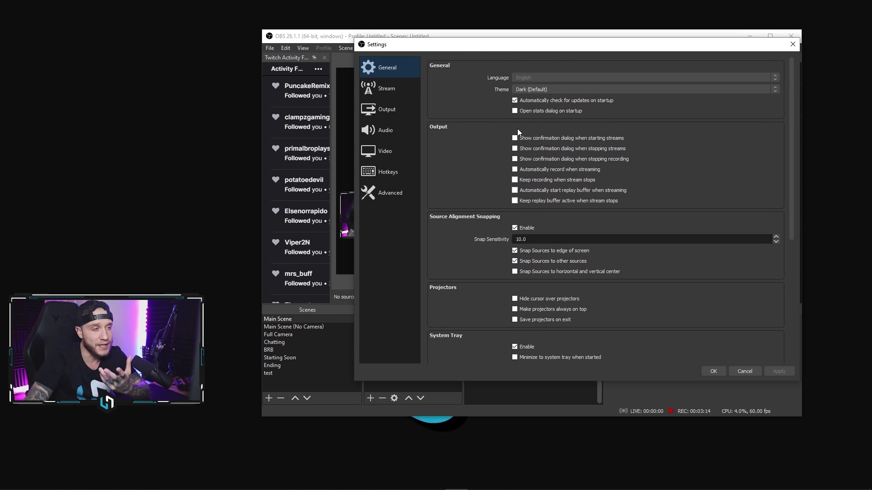
Step: On the General page, check the Theme dropdown and keep Dark (Default)
scroll(481, 159, "down", 4)
scroll(475, 164, "up", 4)
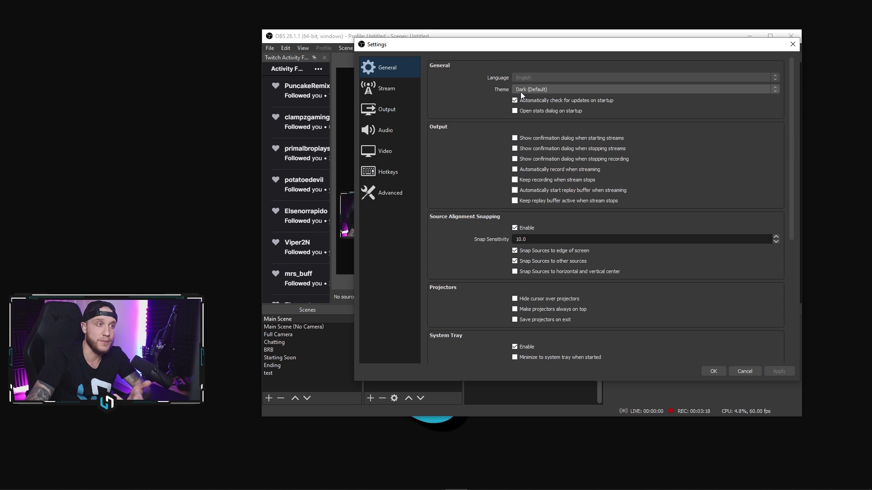
left_click(521, 92)
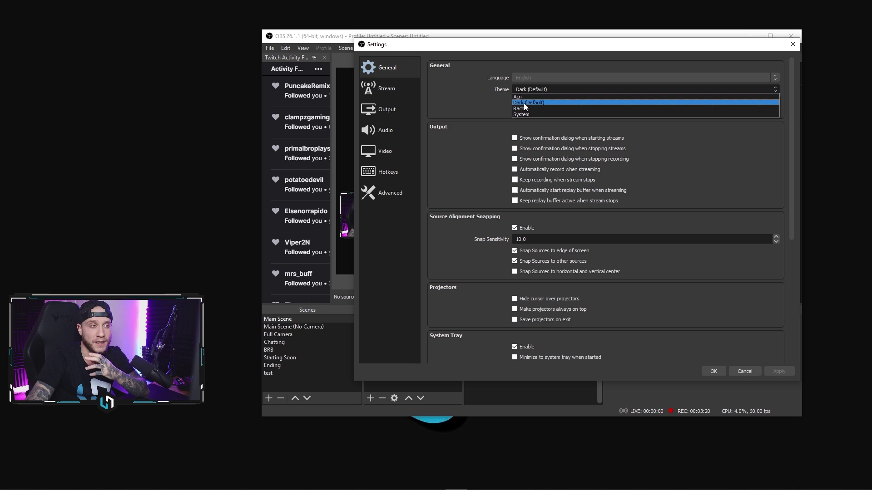
left_click(524, 103)
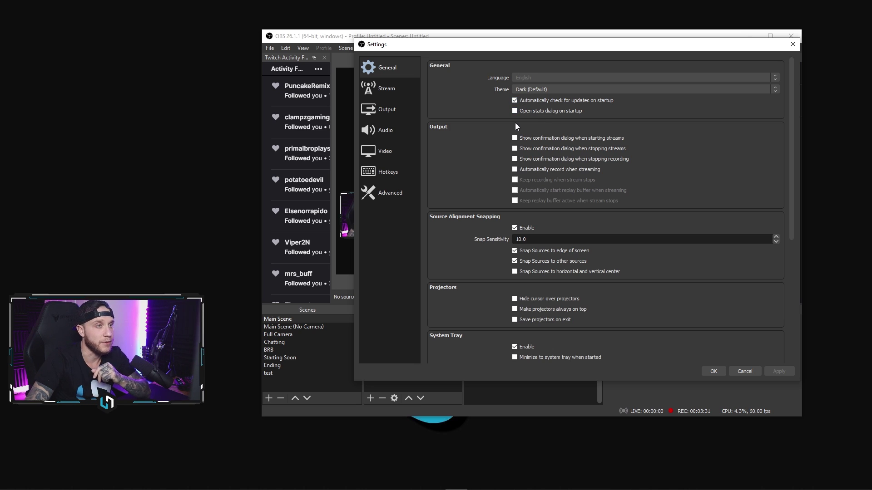
Step: On the Stream page, keep Twitch as the streaming service
left_click(387, 90)
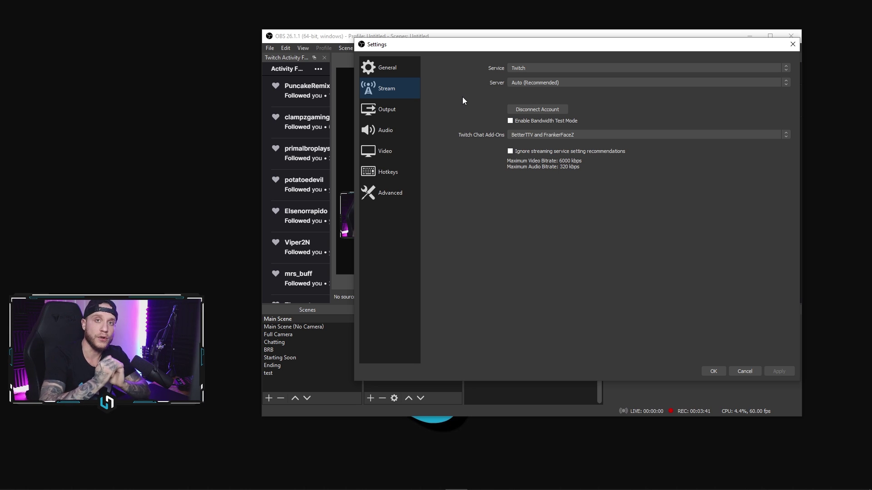
left_click(517, 69)
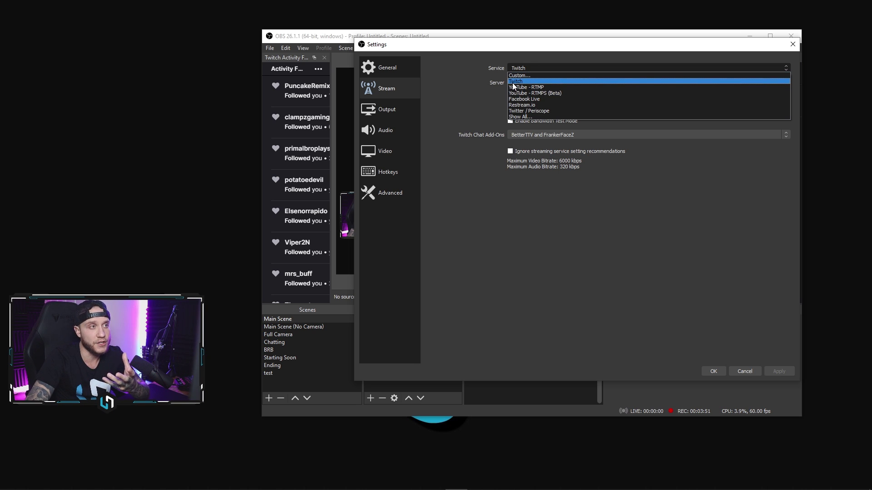
left_click(512, 83)
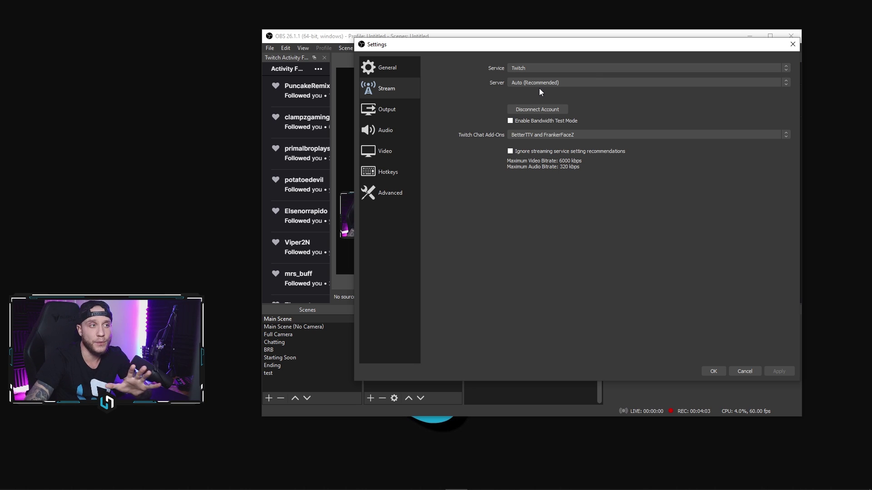
Step: On the Output page, set keyframe interval 2 and keep the Max Quality encoder preset
left_click(363, 109)
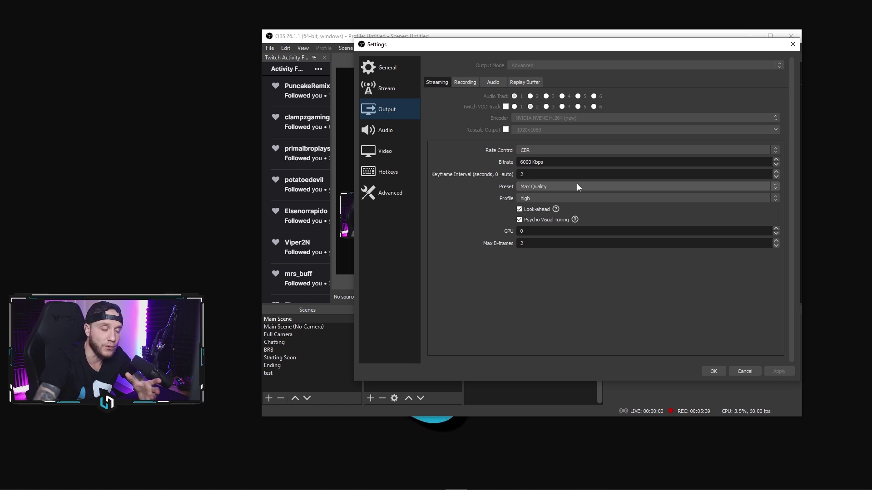
left_click(536, 175)
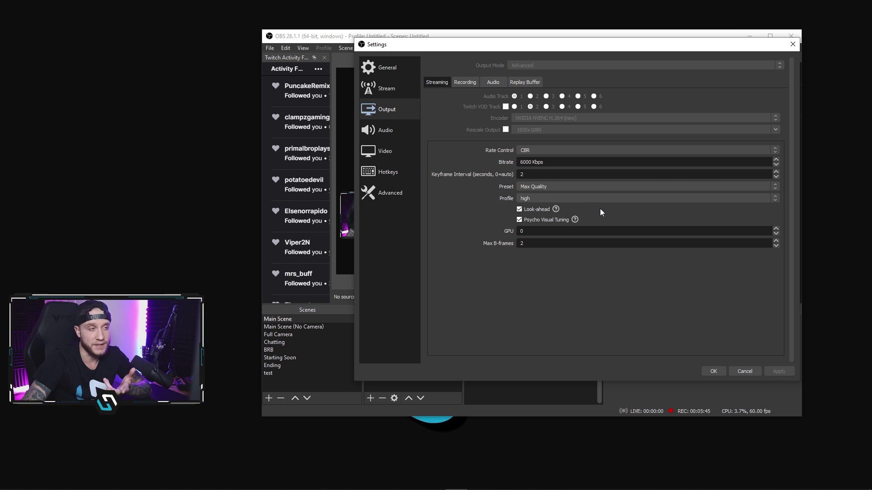
left_click(530, 186)
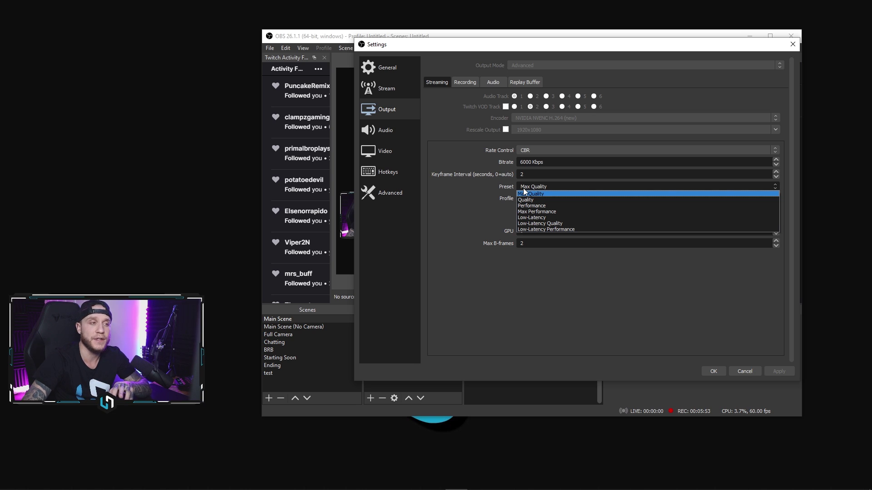
left_click(508, 183)
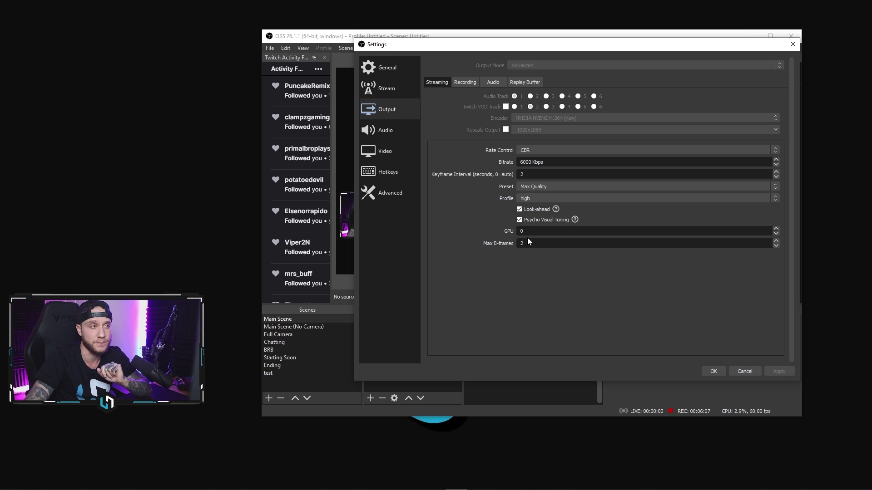
Step: Leave Desktop Audio and Mic/Auxiliary Disabled on the Audio page, then go to Video
left_click(394, 136)
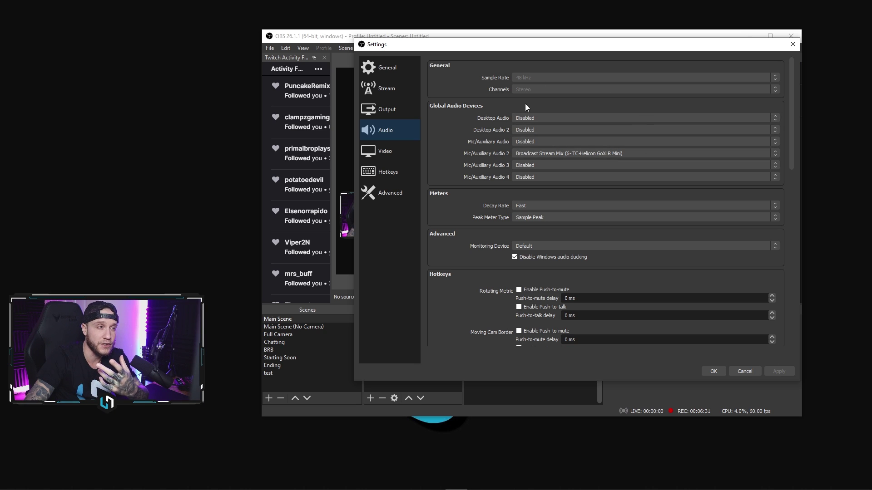
left_click(537, 118)
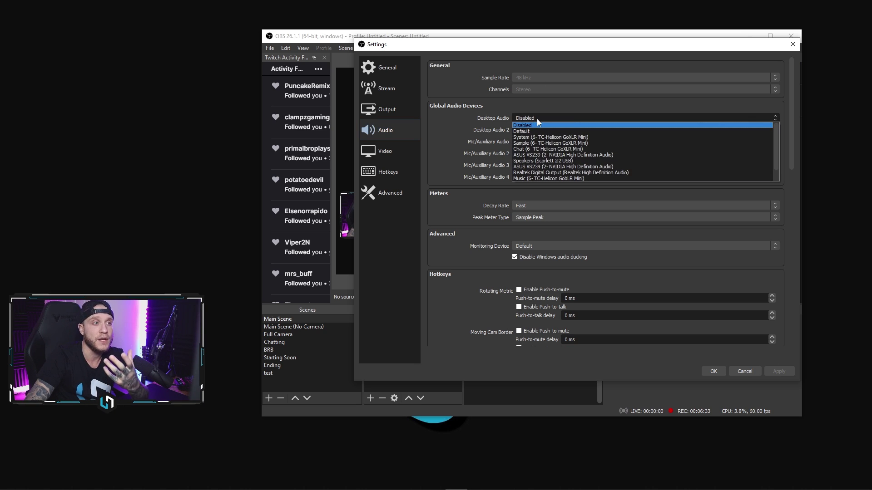
left_click(540, 108)
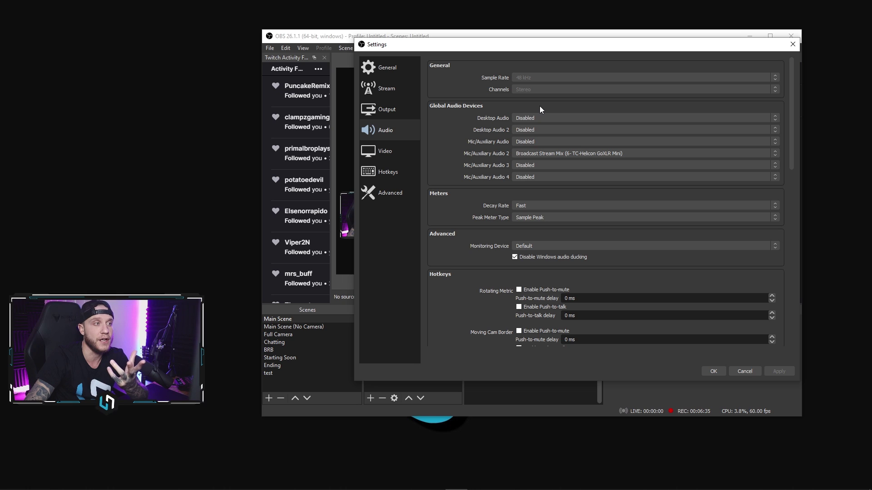
left_click(535, 139)
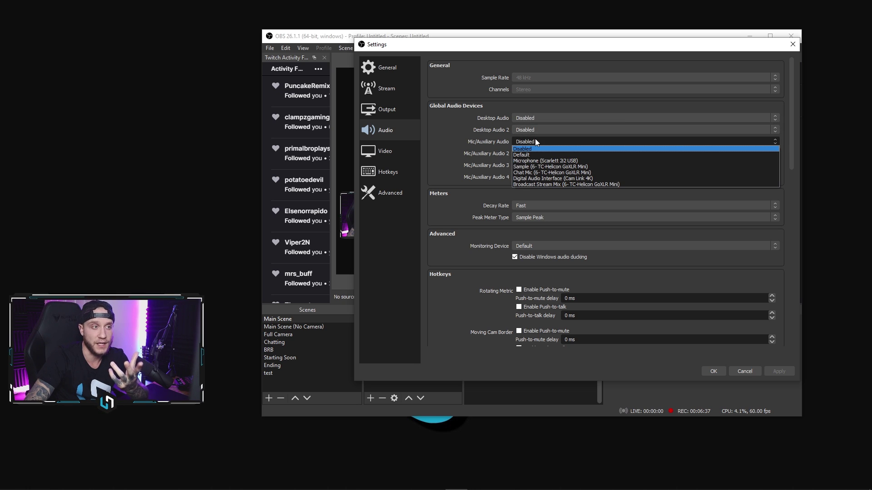
left_click(544, 106)
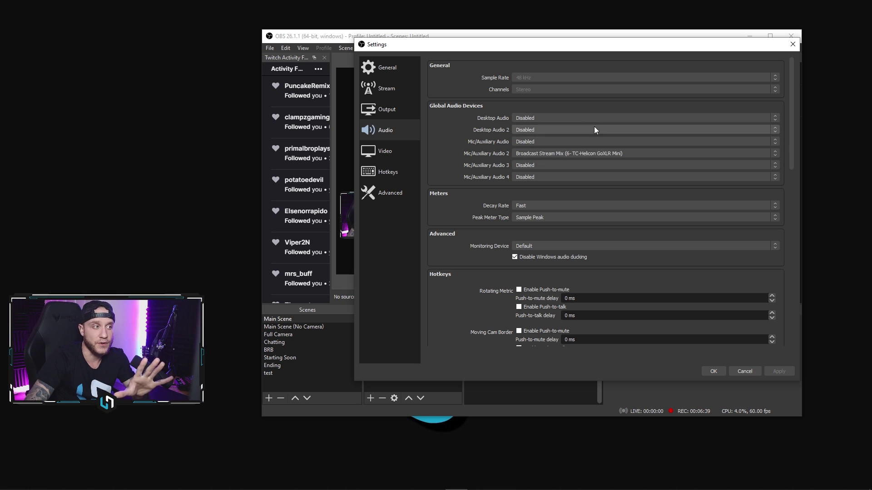
scroll(491, 192, "down", 1)
scroll(490, 192, "down", 6)
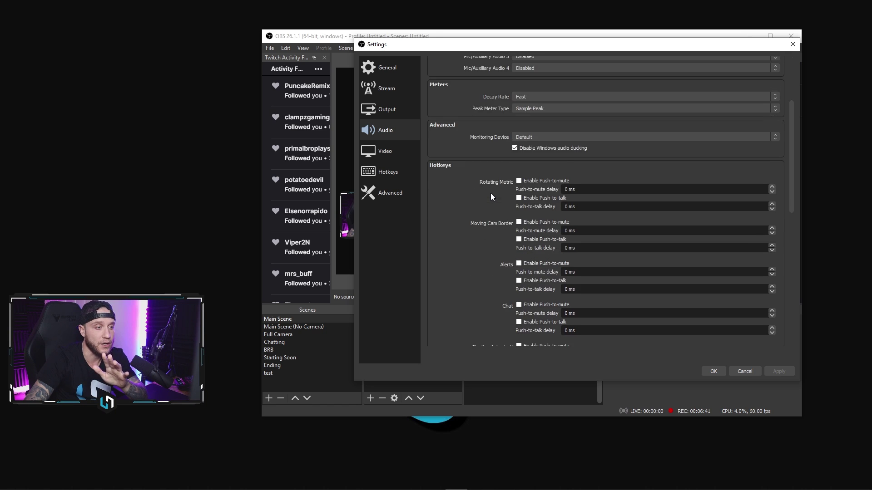
scroll(488, 194, "up", 7)
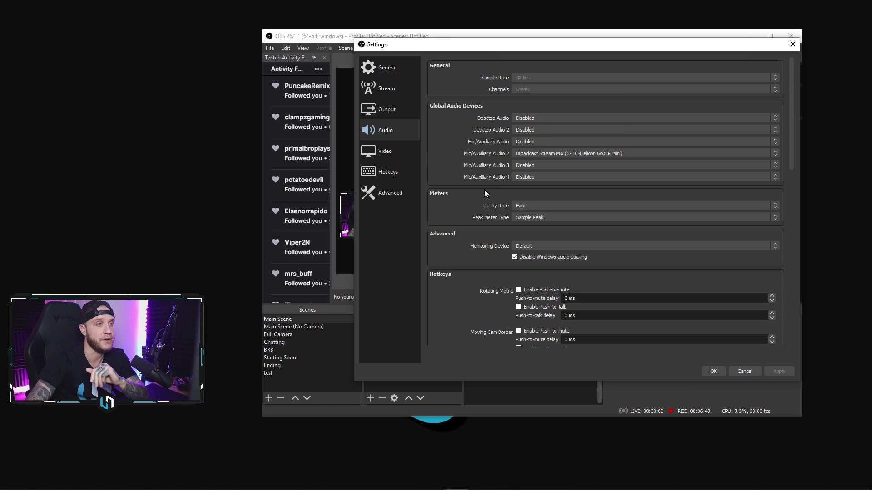
left_click(401, 154)
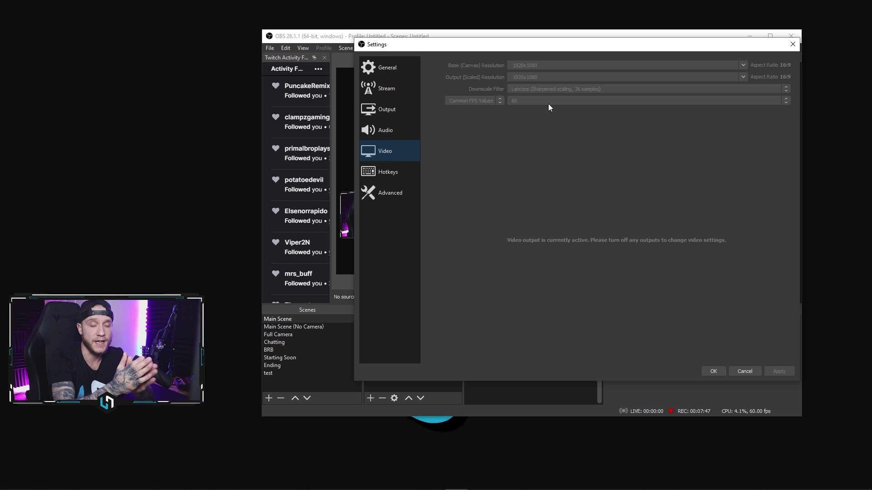
Step: Switch the Settings sidebar from Video to the Hotkeys page
left_click(411, 176)
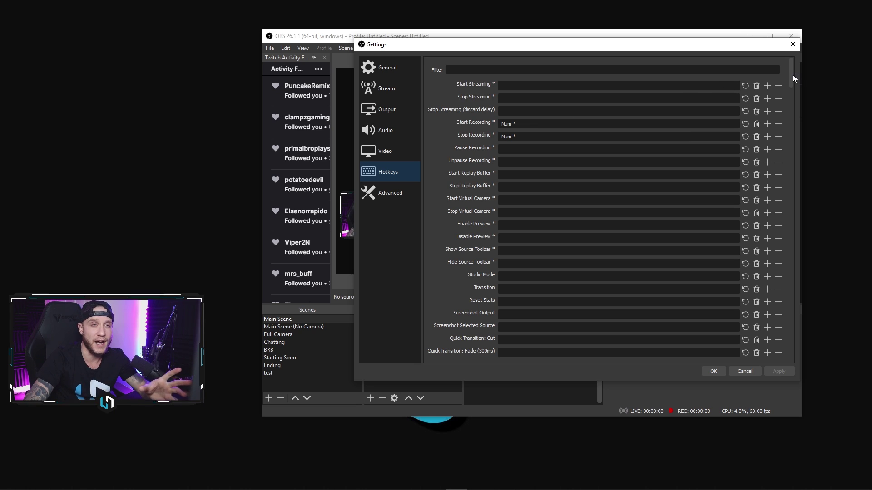
mouse_move(791, 75)
left_mouse_down()
mouse_move(793, 129)
mouse_move(795, 77)
left_mouse_up()
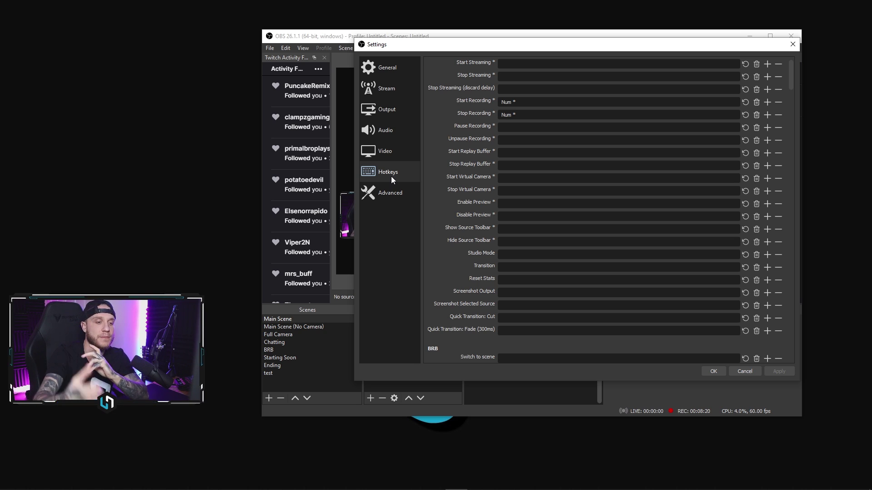
Step: On the Advanced page, keep Process Priority at High and review the reconnect options
left_click(390, 192)
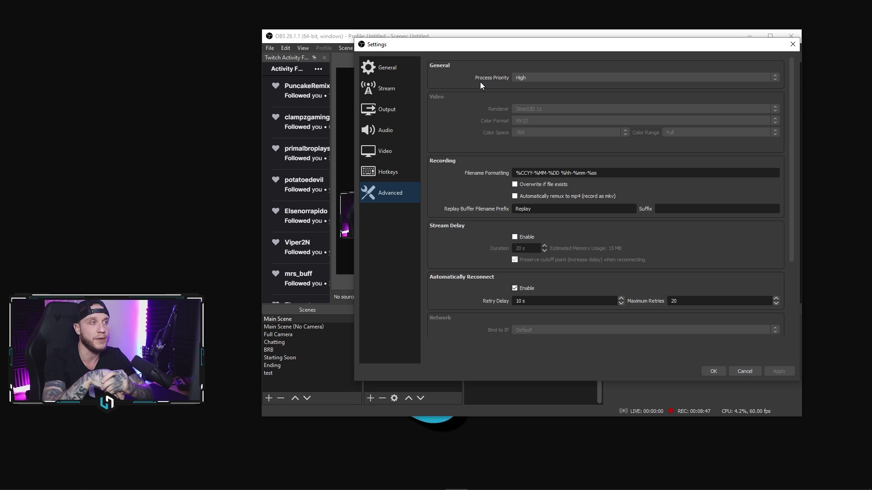
left_click(523, 78)
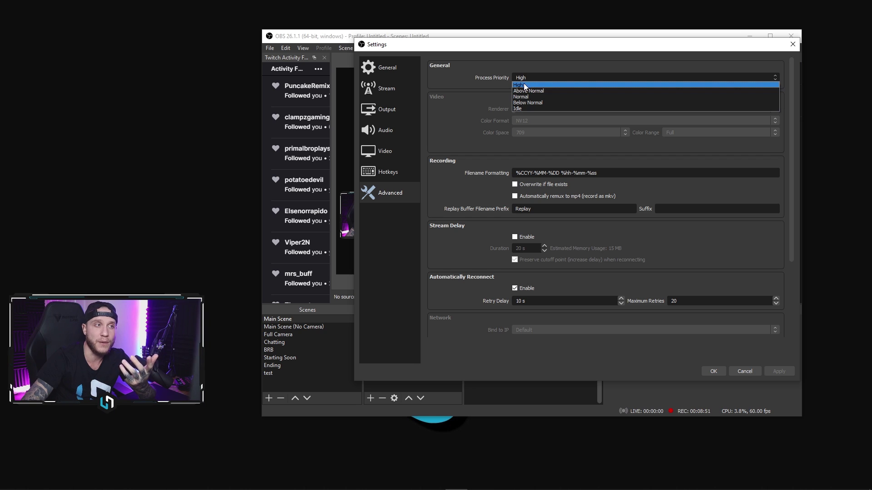
left_click(517, 85)
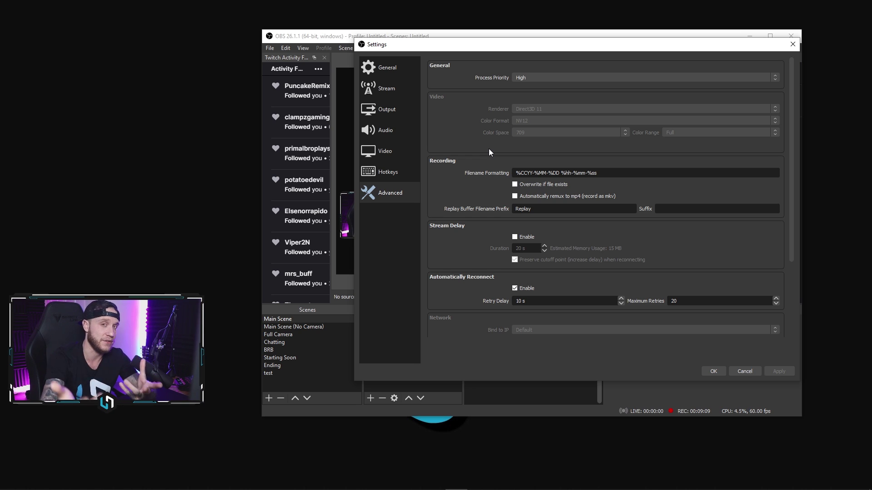
scroll(468, 156, "down", 2)
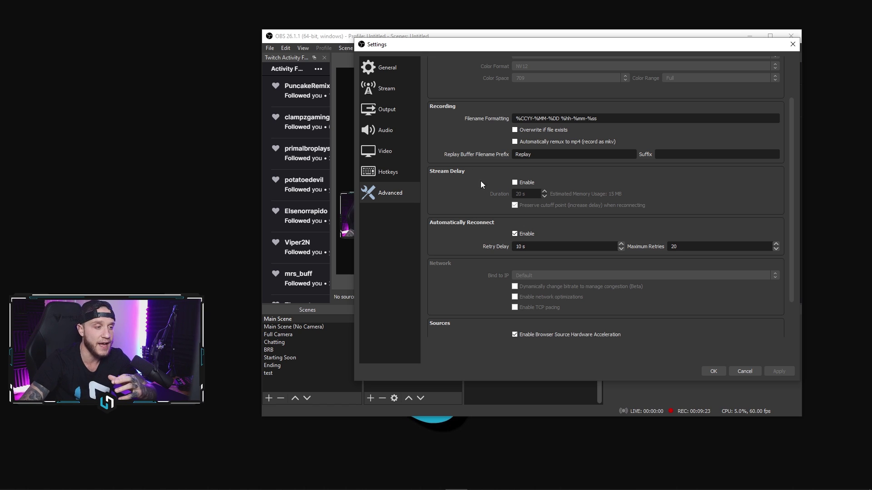
scroll(481, 185, "down", 2)
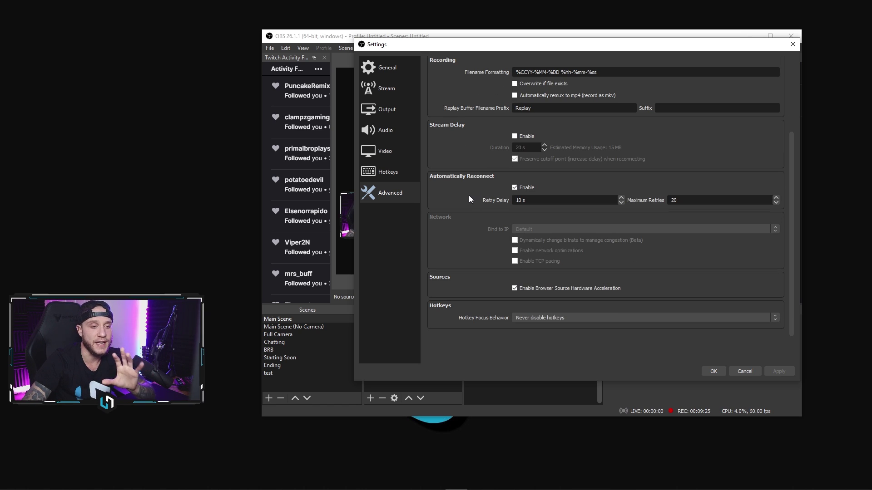
Step: Cancel the Settings dialog to return to the main OBS window
left_click(745, 371)
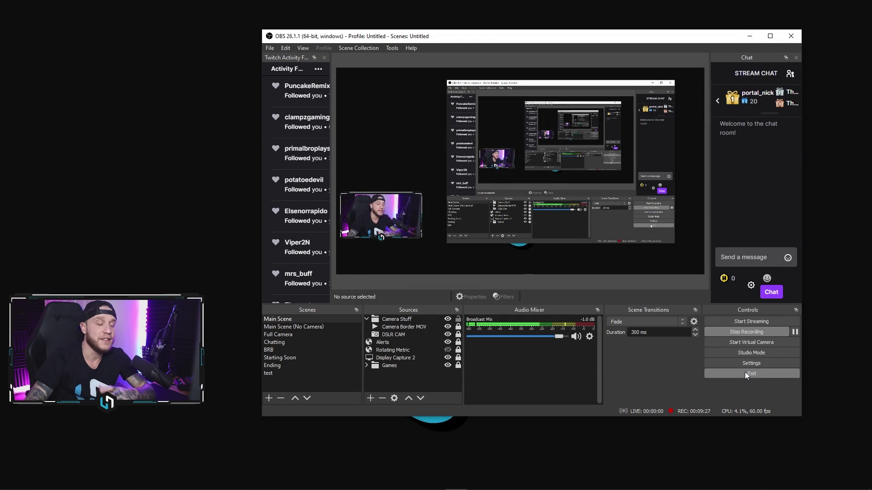